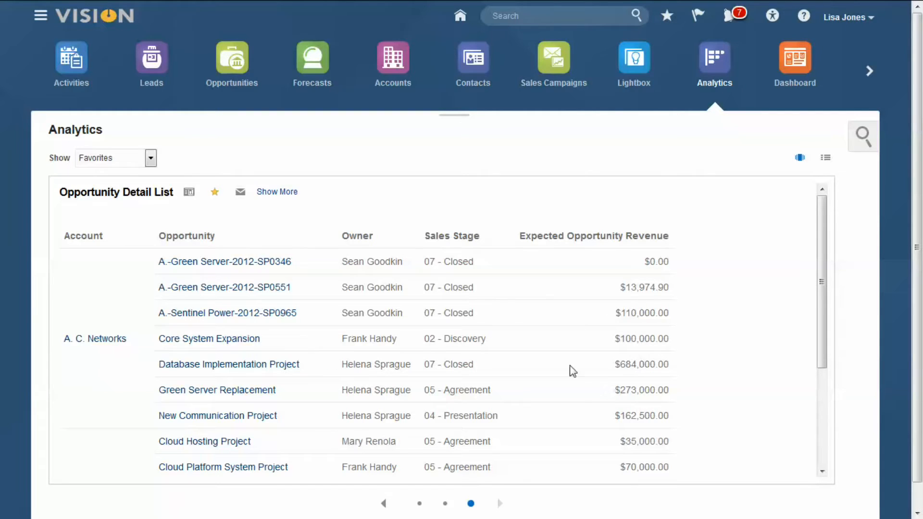
- Open the A. C. Networks account from the Opportunity Detail List, view its profile, and close it without saving
click(109, 339)
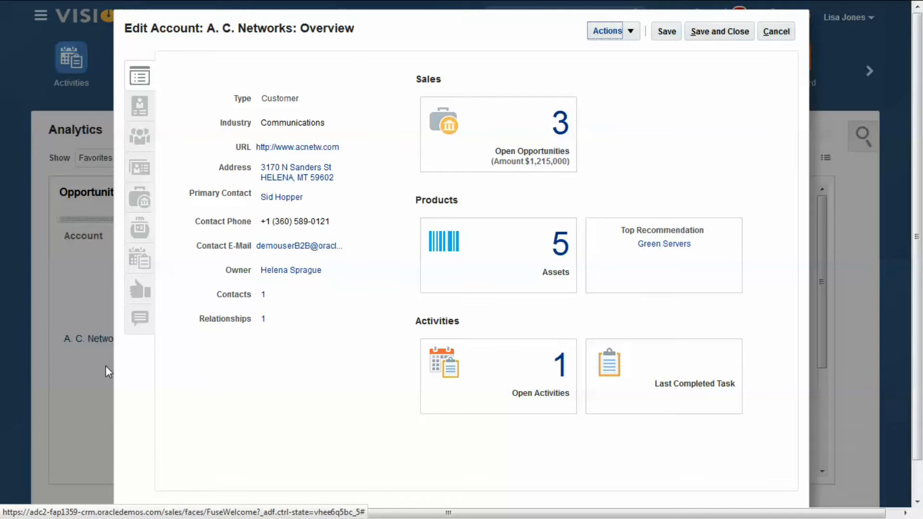
click(139, 106)
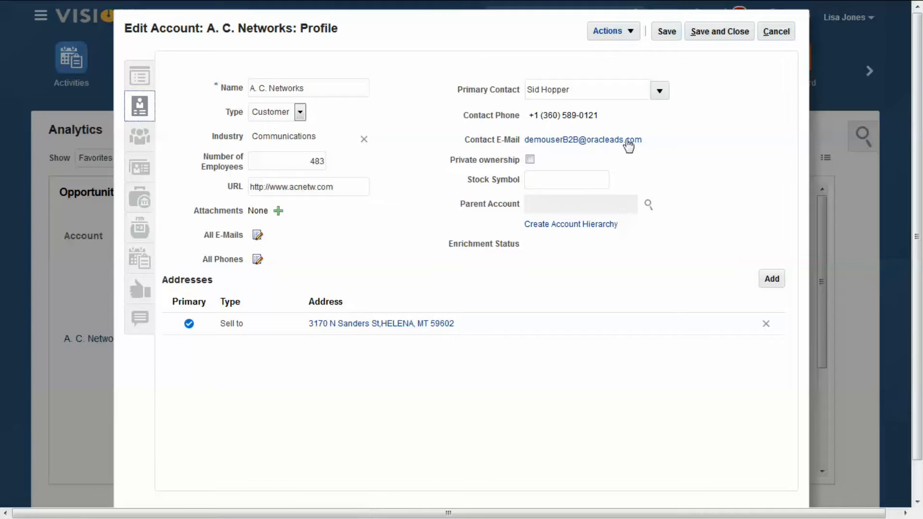
click(776, 36)
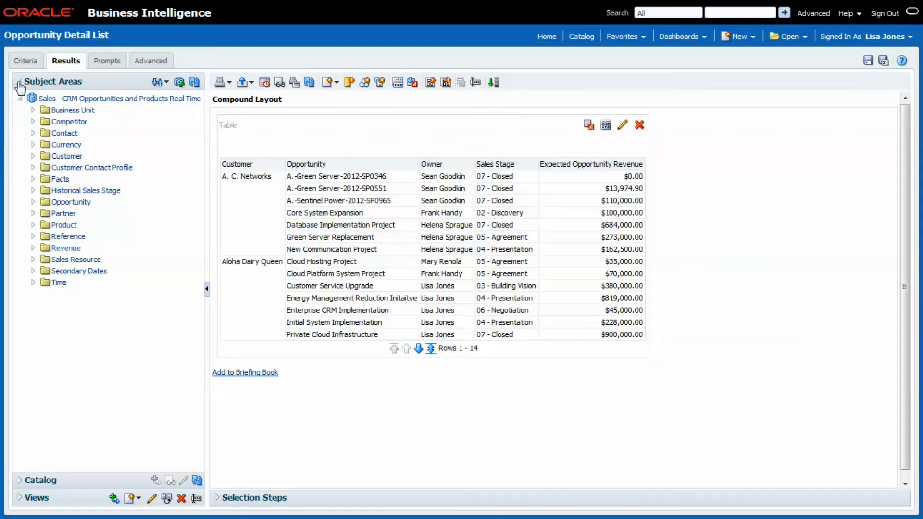
- Add the Customer Row ID column from the Customer folder to the Opportunity Detail List analysis criteria
click(29, 66)
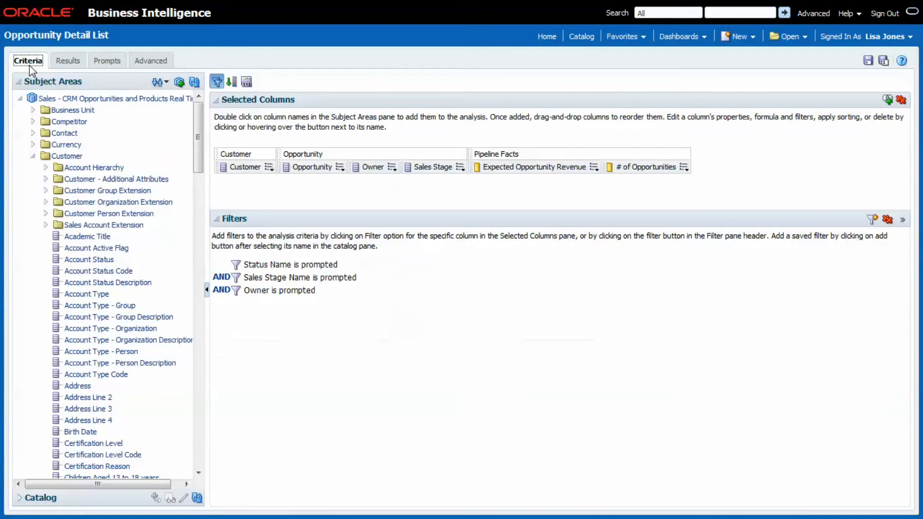
scroll(134, 373, down, 5)
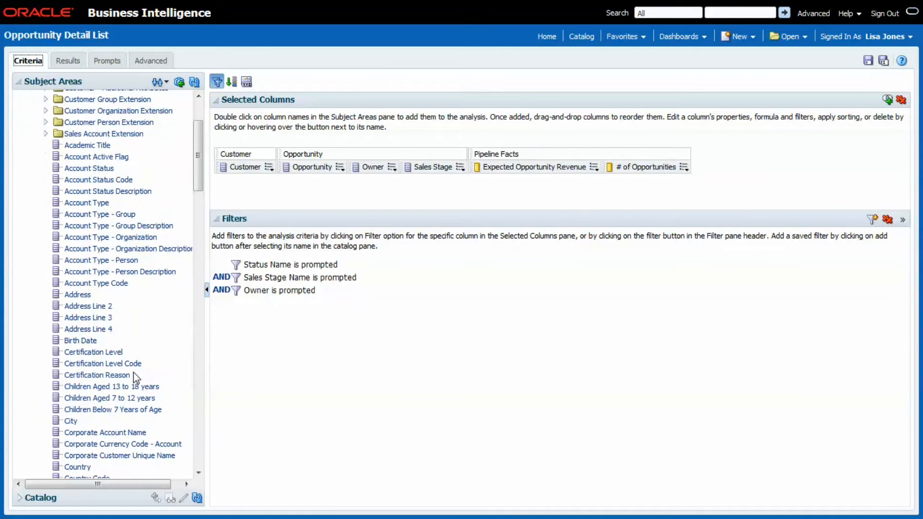
scroll(133, 372, down, 2)
scroll(88, 441, down, 5)
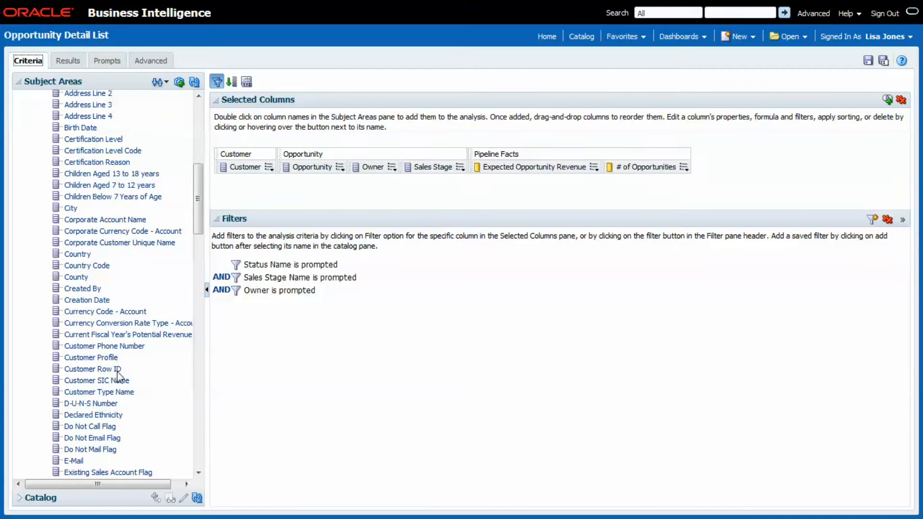
double_click(117, 372)
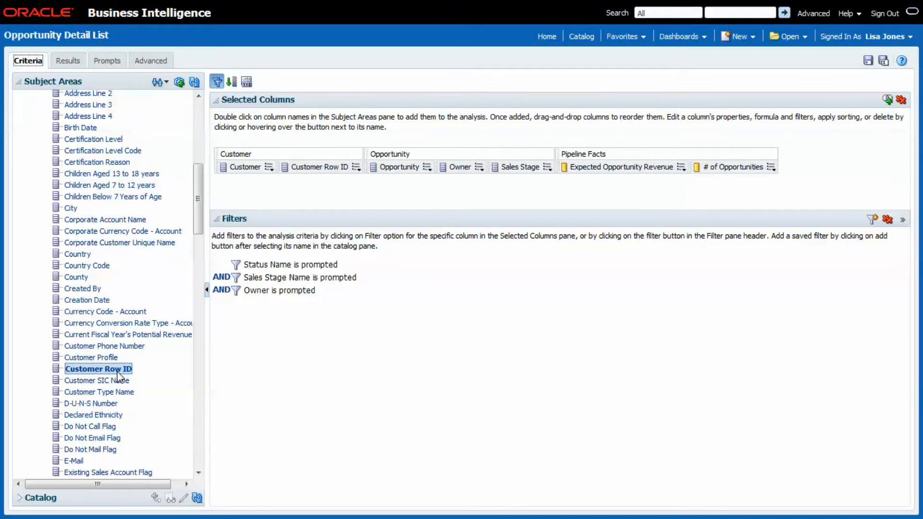
- Add the Opportunity ID column from the Opportunity folder to the criteria and place it directly after the Opportunity column
drag(198, 186, 202, 121)
click(33, 156)
click(32, 202)
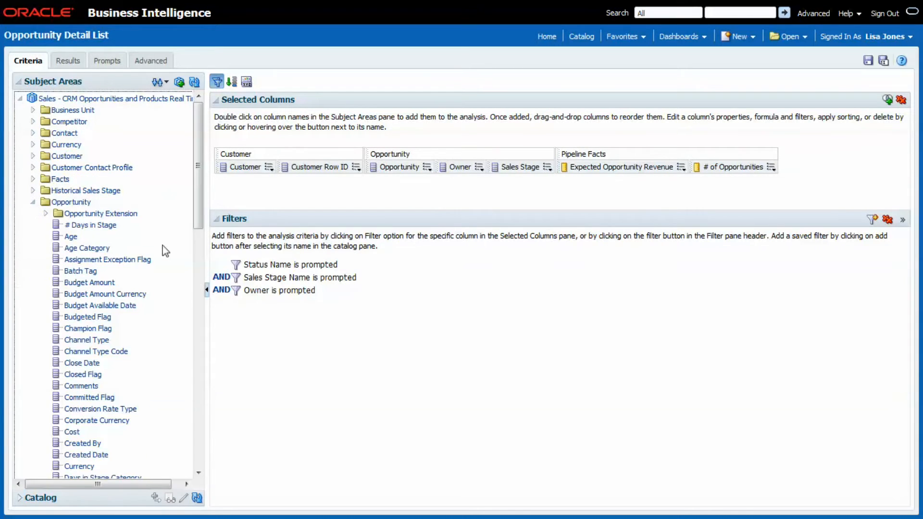
drag(201, 197, 207, 330)
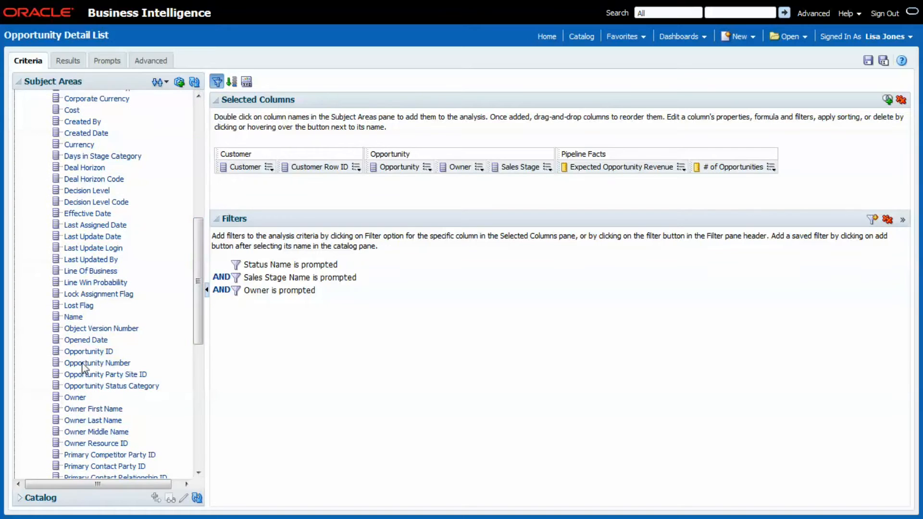
double_click(94, 351)
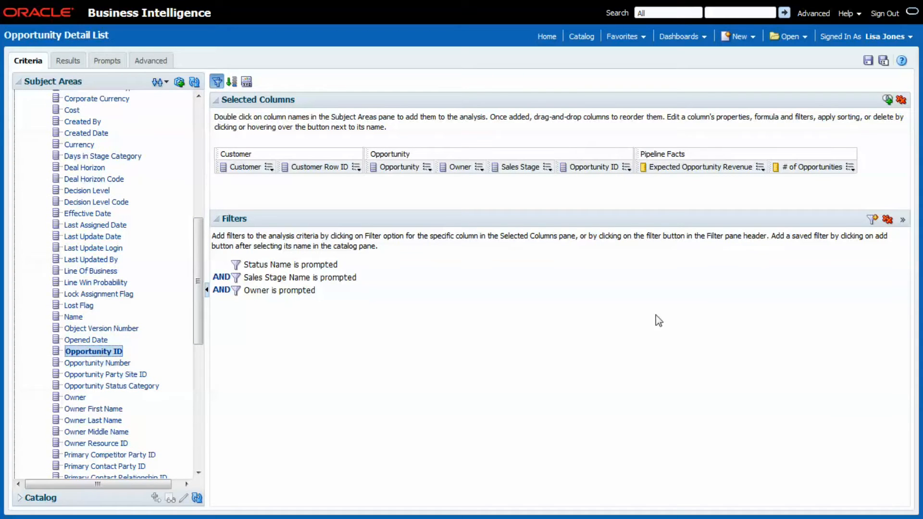
drag(591, 166, 441, 168)
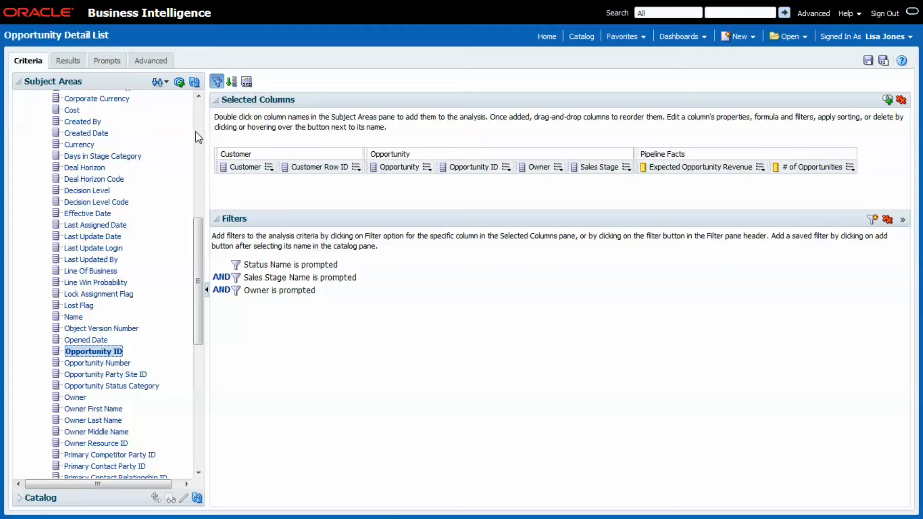
- In the results table layout, move Customer Row ID directly after Customer and Opportunity ID directly after Opportunity
click(72, 64)
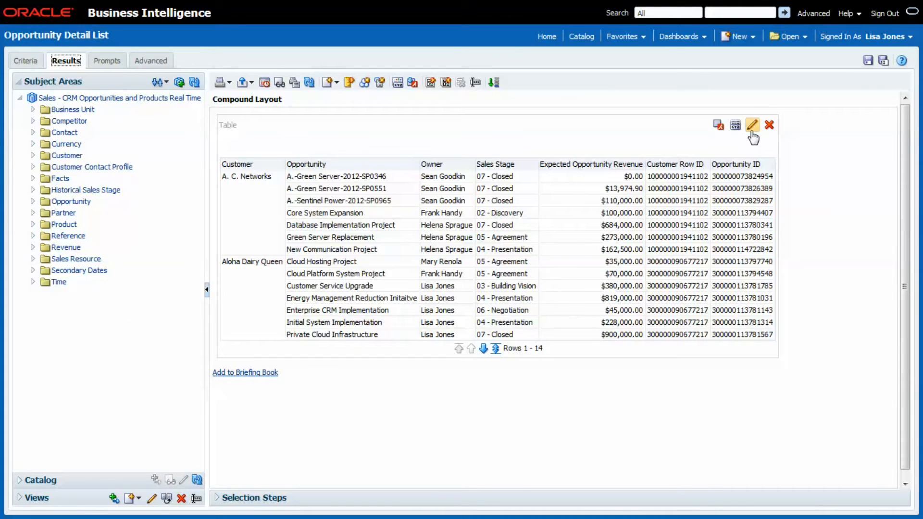
click(752, 126)
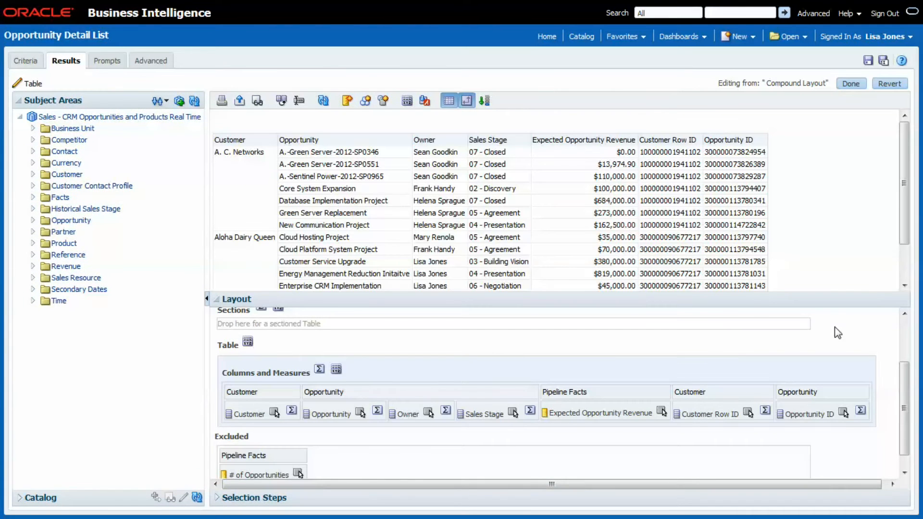
drag(702, 413, 304, 412)
drag(800, 413, 486, 411)
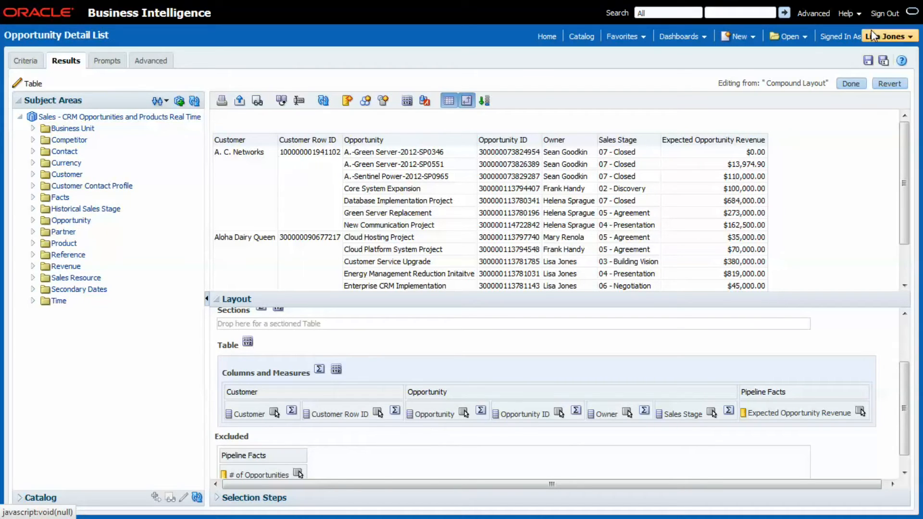
click(851, 85)
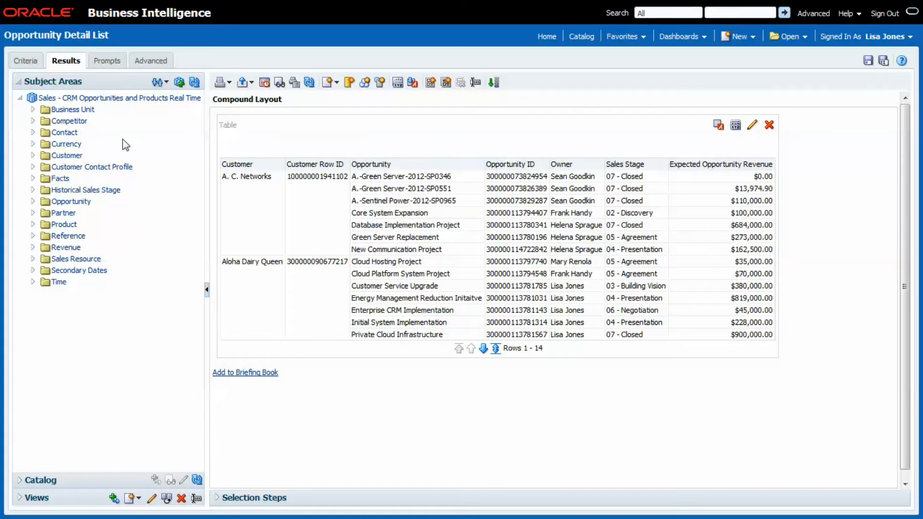
- Hide the Customer Row ID column through its column format properties in the analysis criteria
click(17, 62)
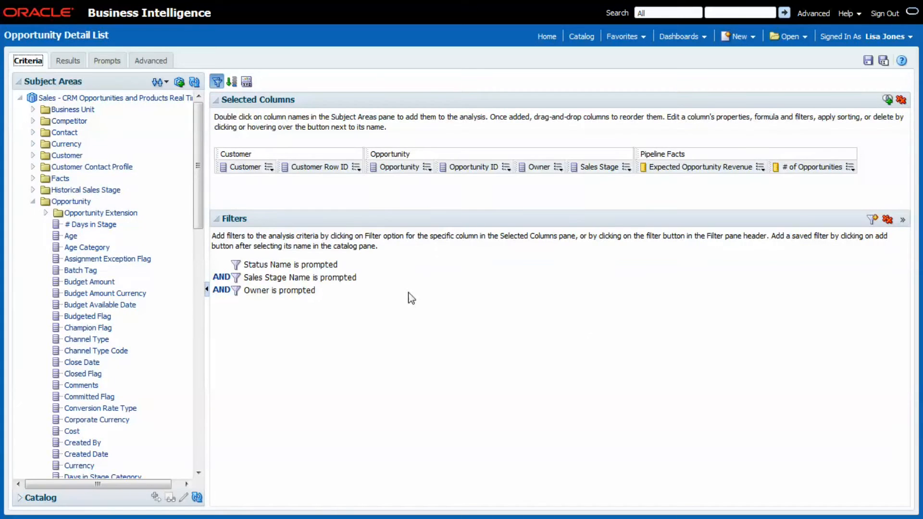
mouse_move(356, 166)
click(378, 209)
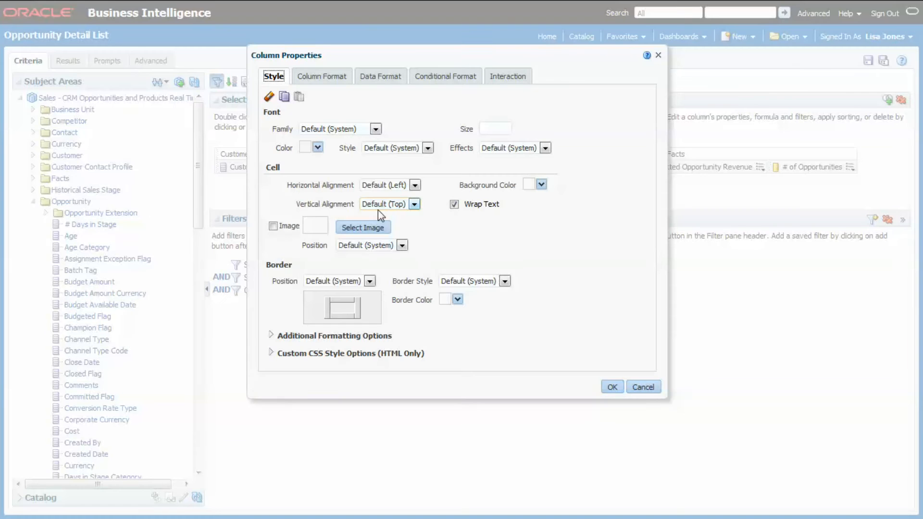
click(342, 78)
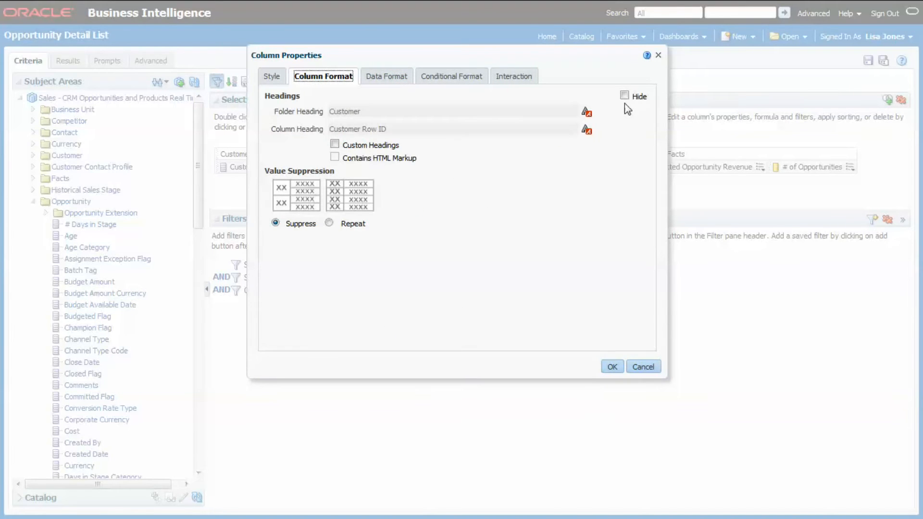
click(624, 95)
click(611, 366)
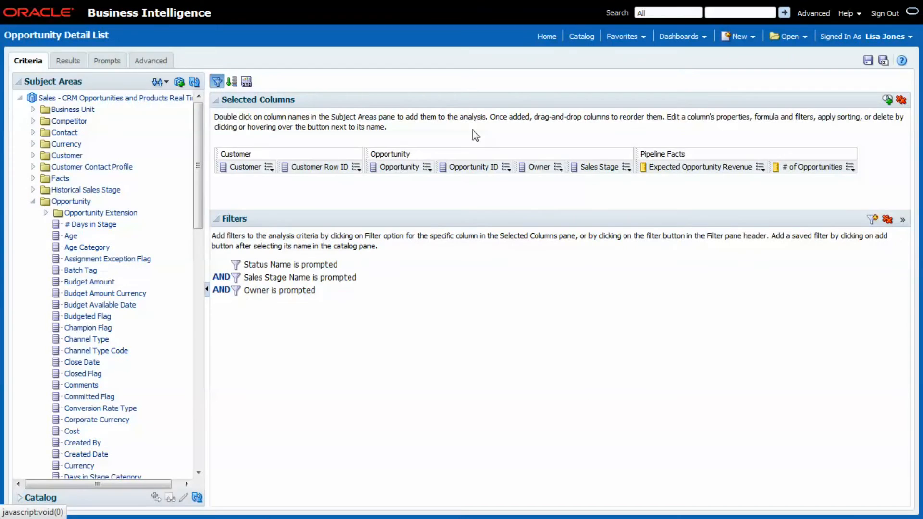
- Hide the Opportunity ID column through its column format properties and save the analysis
click(505, 169)
click(553, 217)
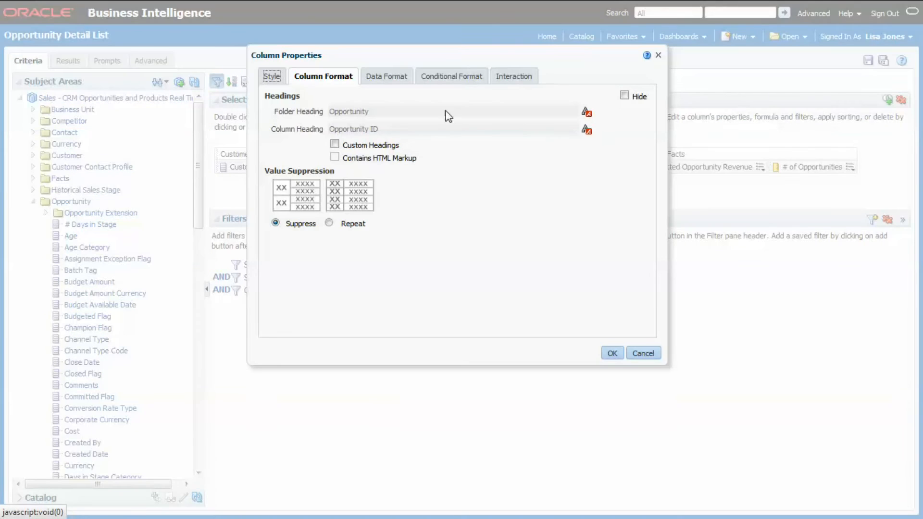
click(625, 96)
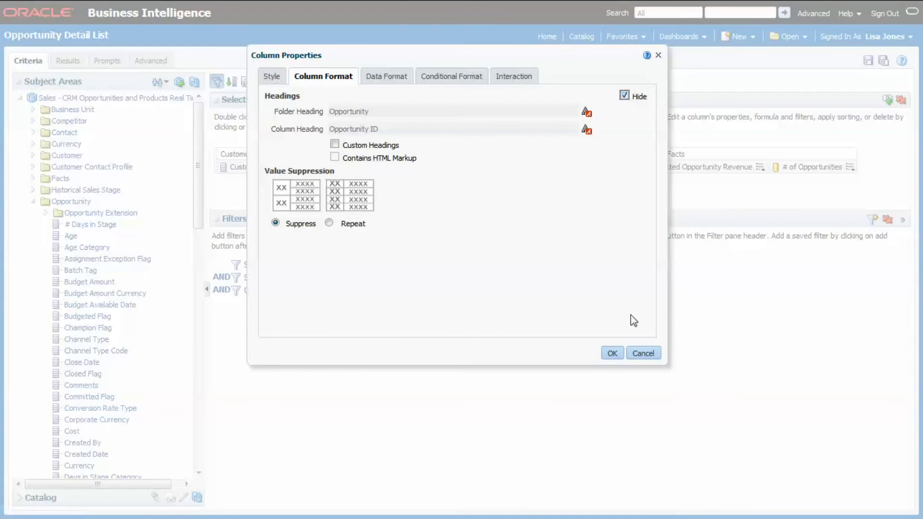
click(609, 353)
click(868, 61)
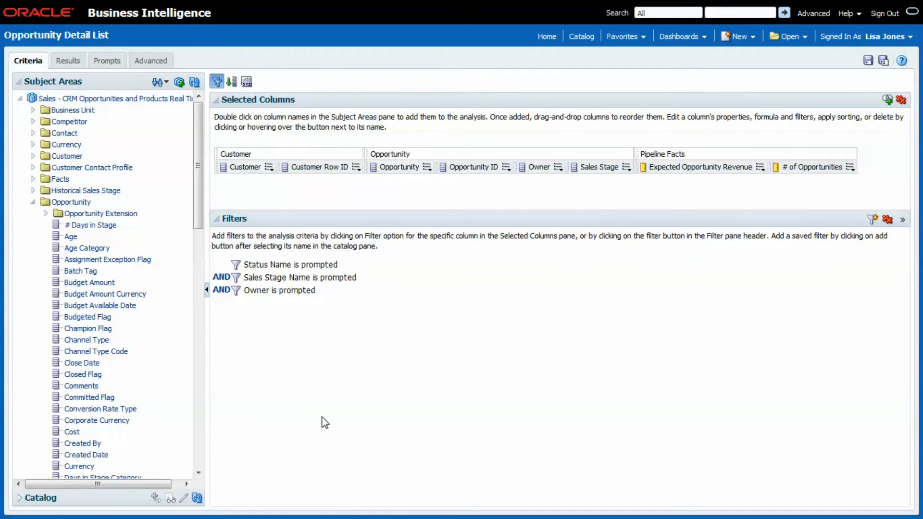
- Review the results table and its layout to check the ID columns and the excluded columns
click(68, 61)
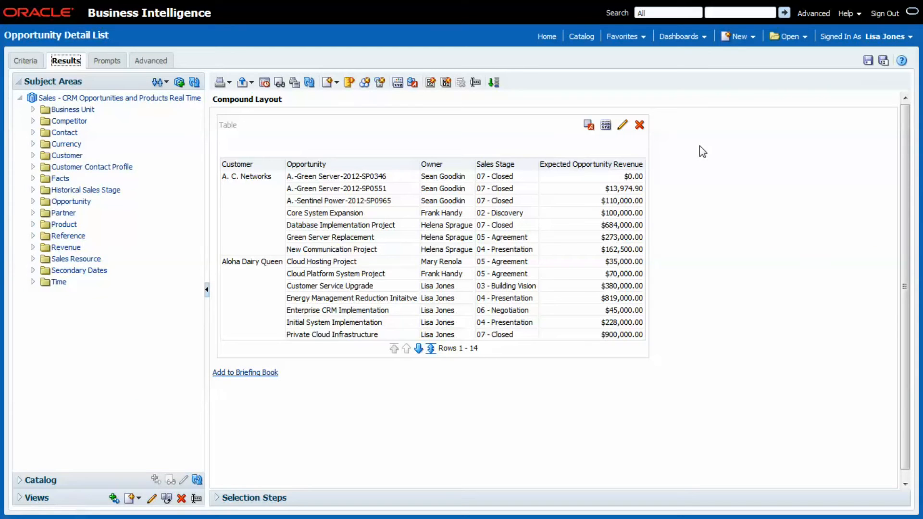
click(623, 125)
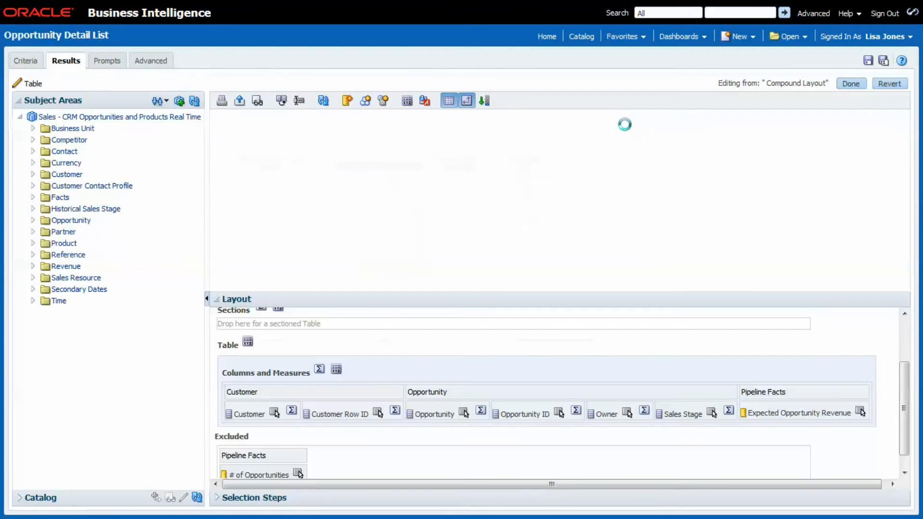
drag(904, 409, 910, 435)
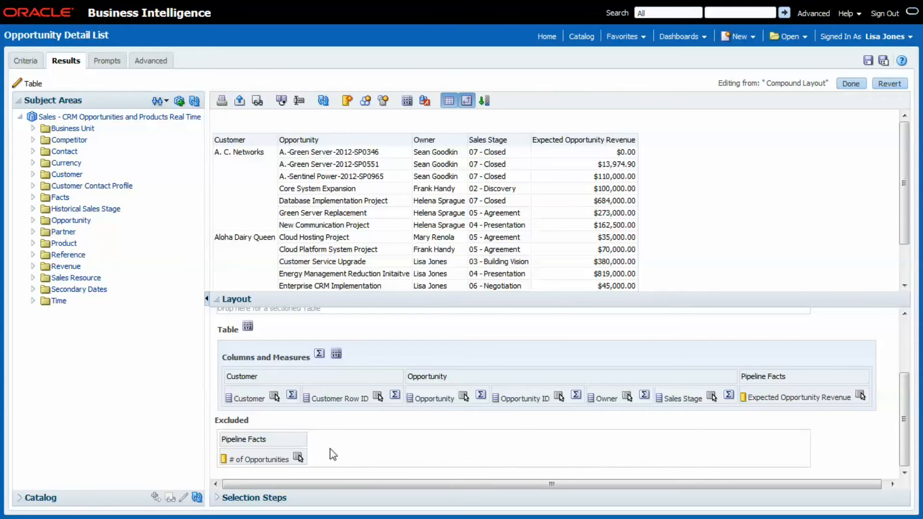
click(850, 84)
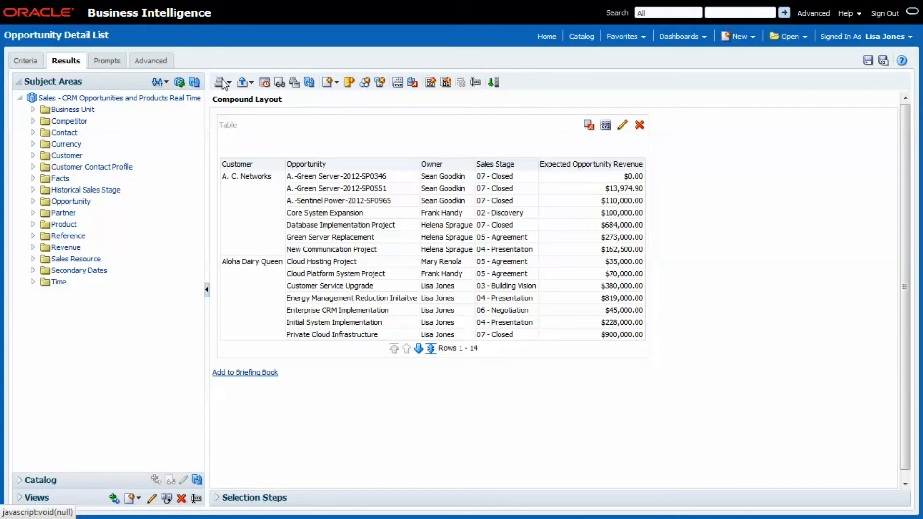
- Set the primary interaction for the Customer column's values to Action Links
click(25, 62)
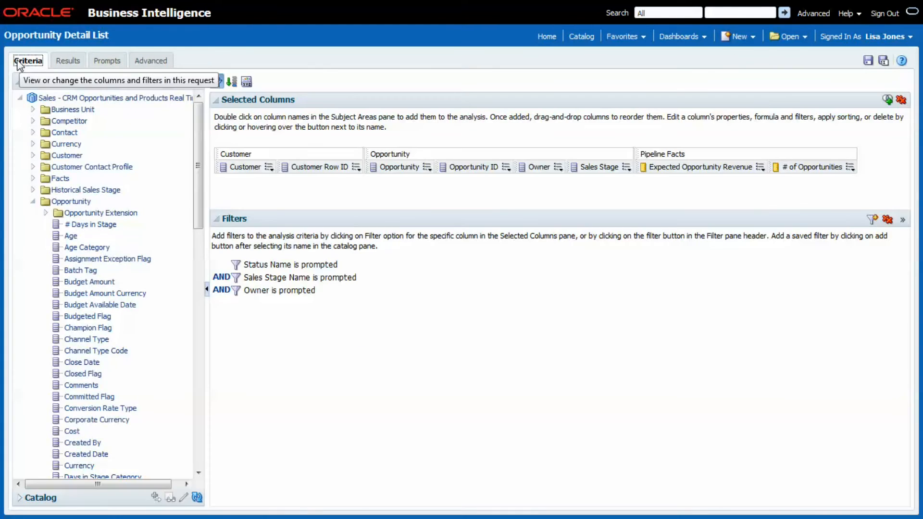
click(269, 168)
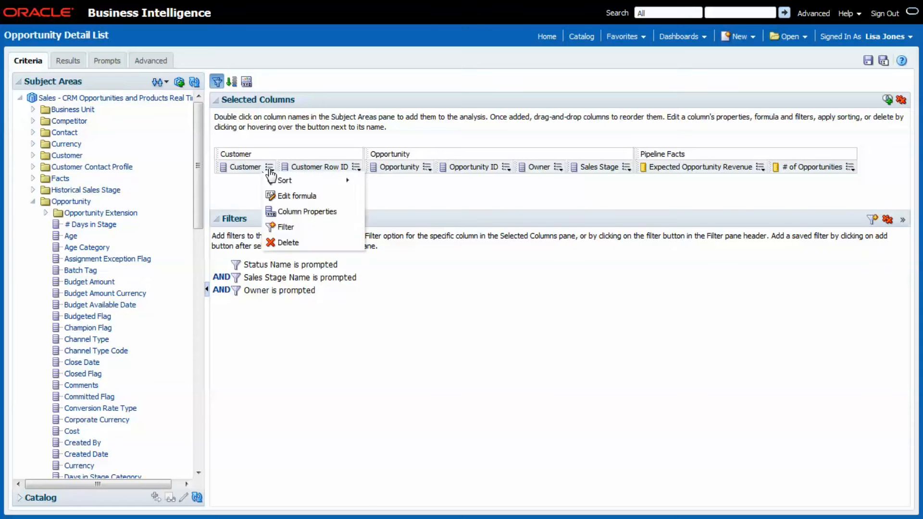
click(279, 212)
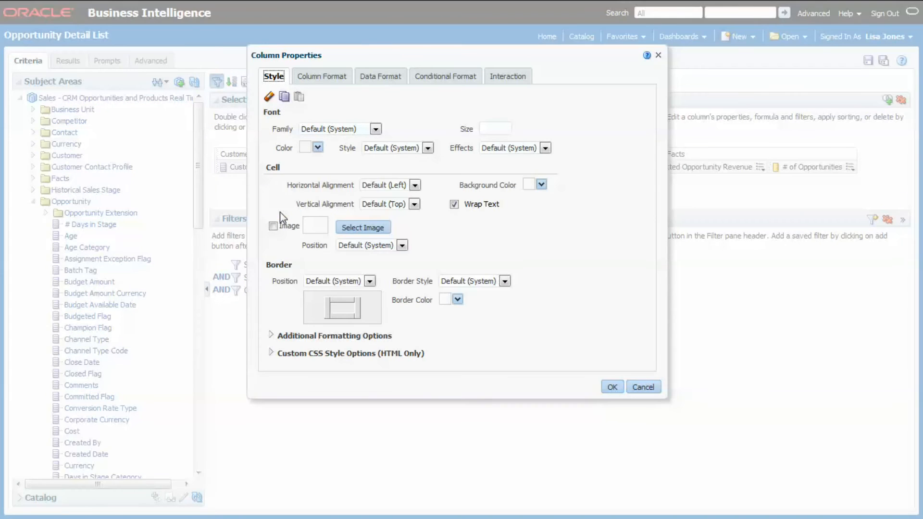
click(508, 79)
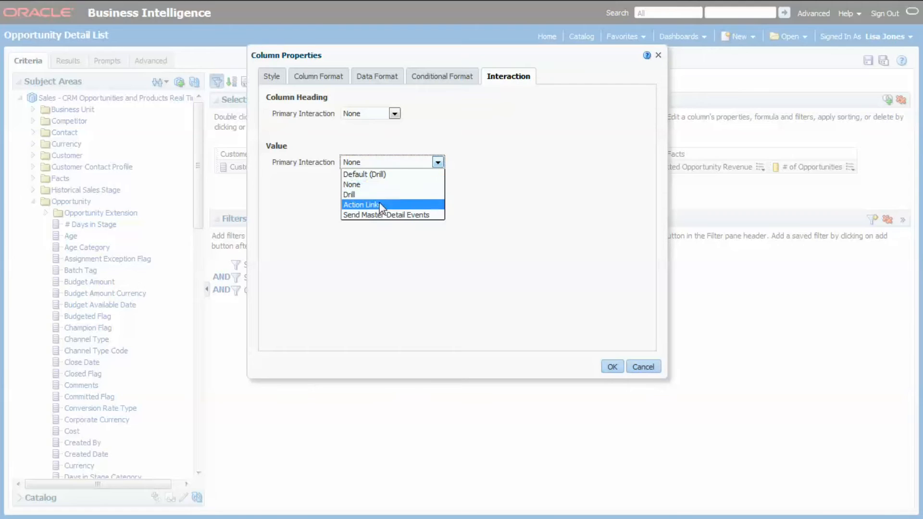
click(375, 206)
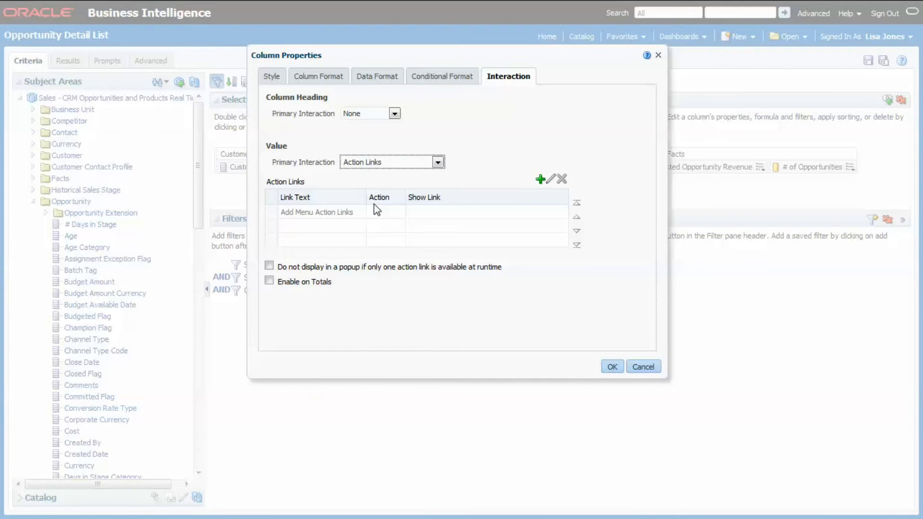
- Add an always-shown ADF Contextual Event action link "Navigate to Customer" to the Customer column, with no popup for a single link
click(540, 181)
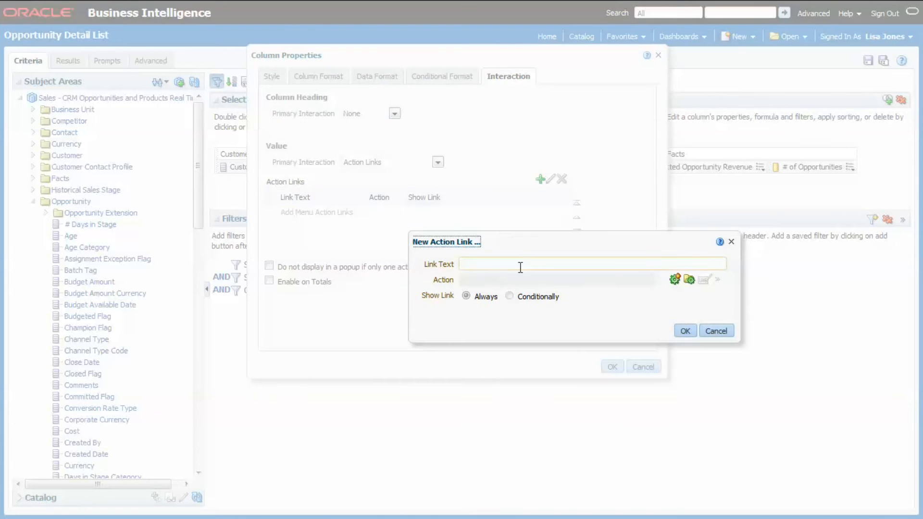
click(675, 280)
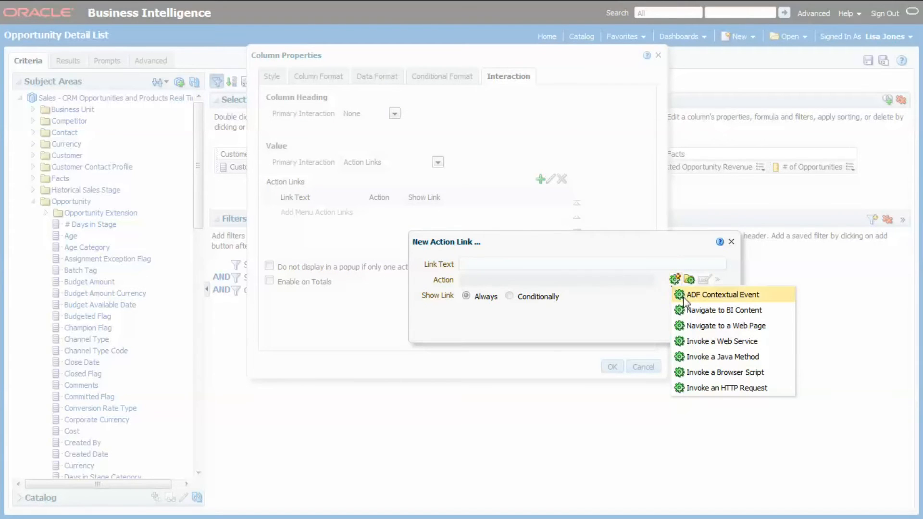
click(722, 295)
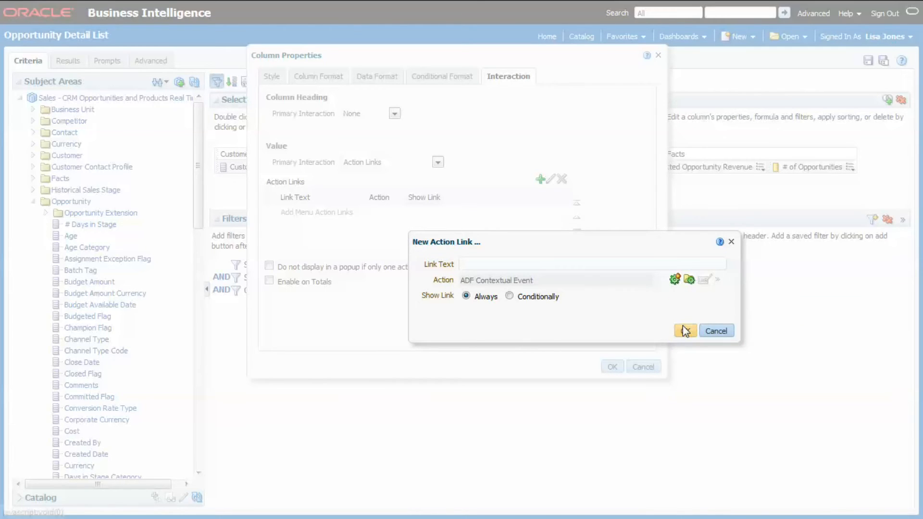
click(480, 263)
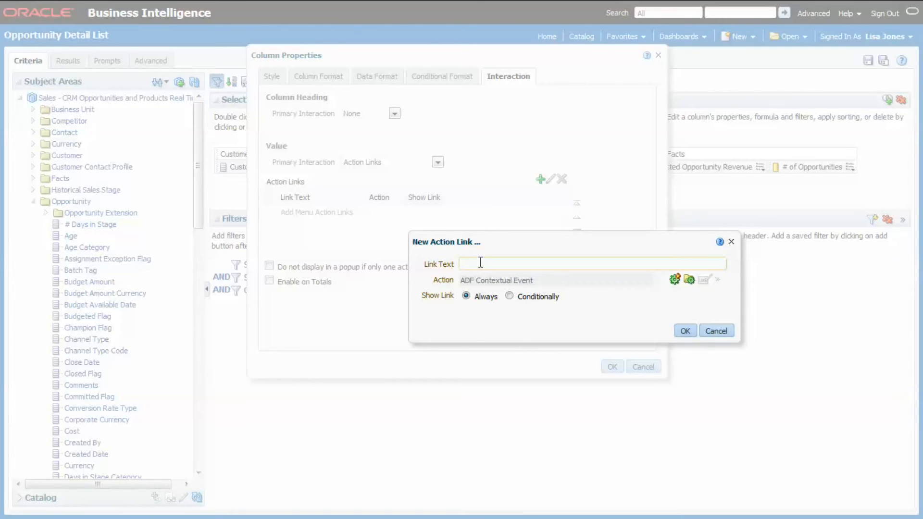
text(Navigate to )
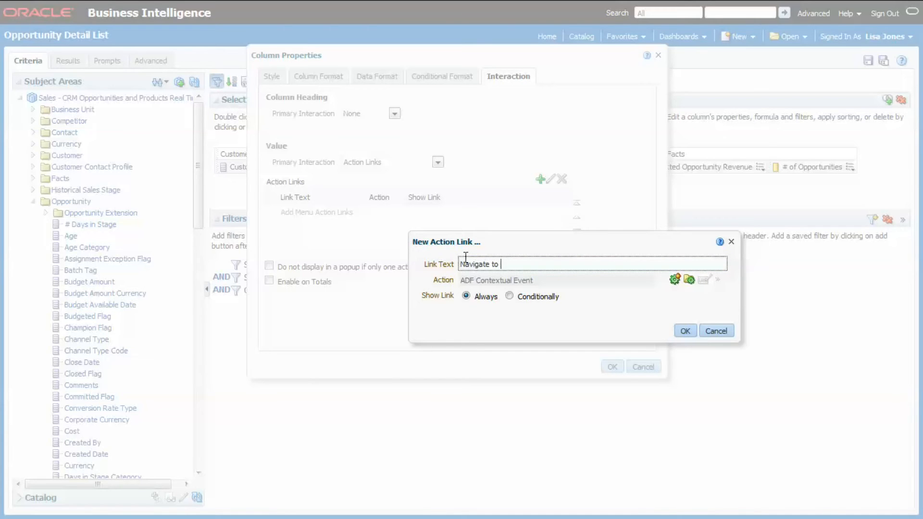
text(Customer)
click(687, 331)
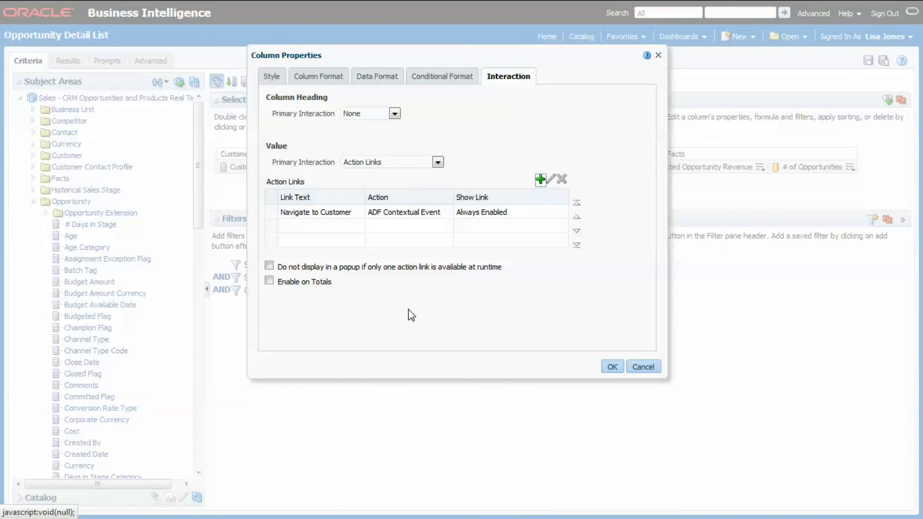
click(269, 266)
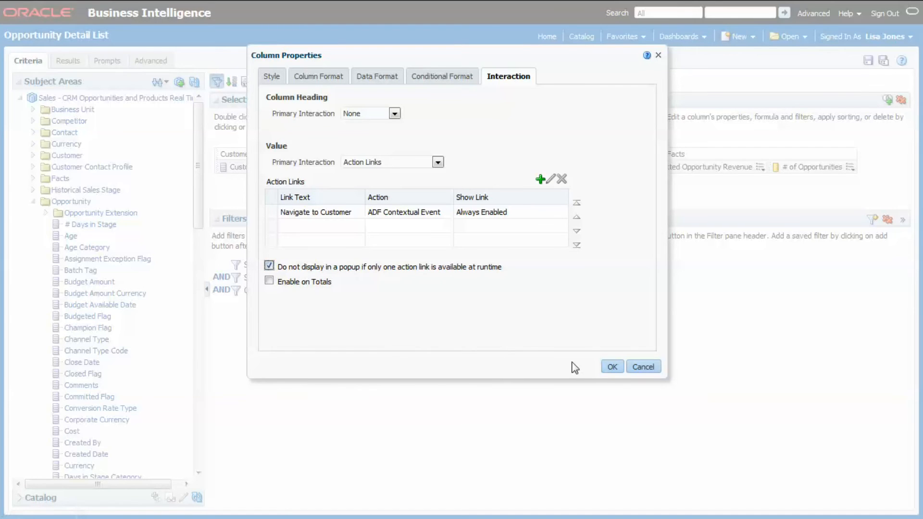
click(611, 366)
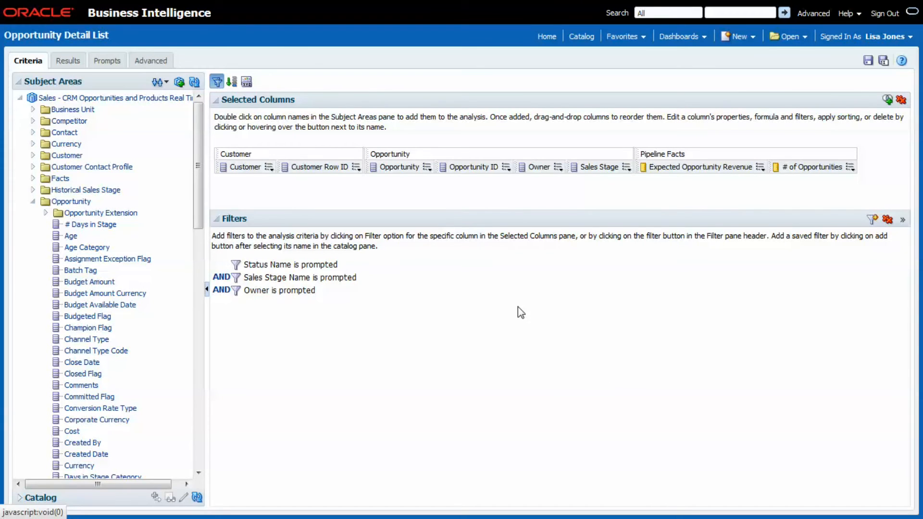
- Set the primary interaction for the Opportunity column's values to Action Links
click(428, 168)
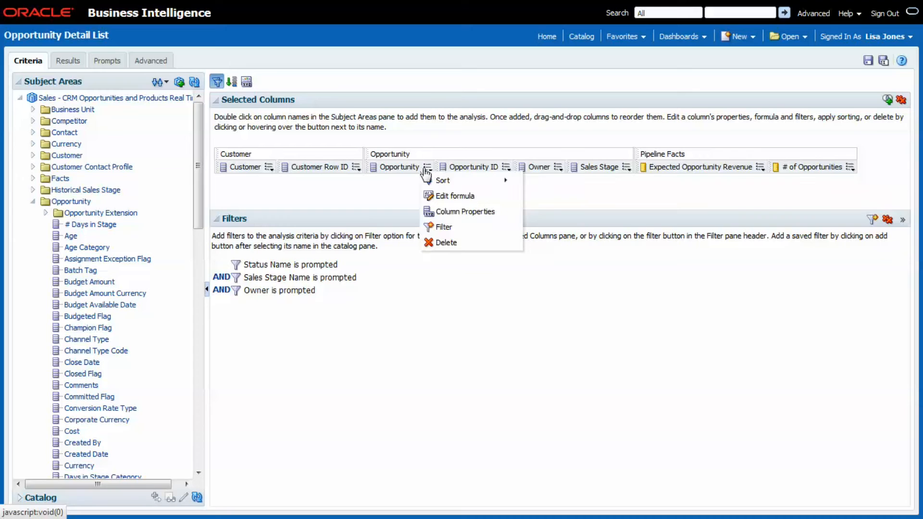
click(431, 211)
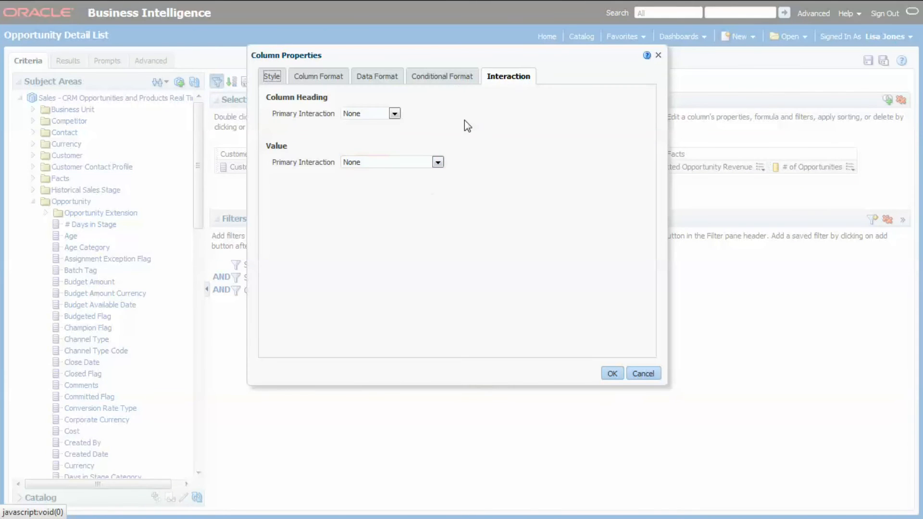
click(437, 163)
click(383, 201)
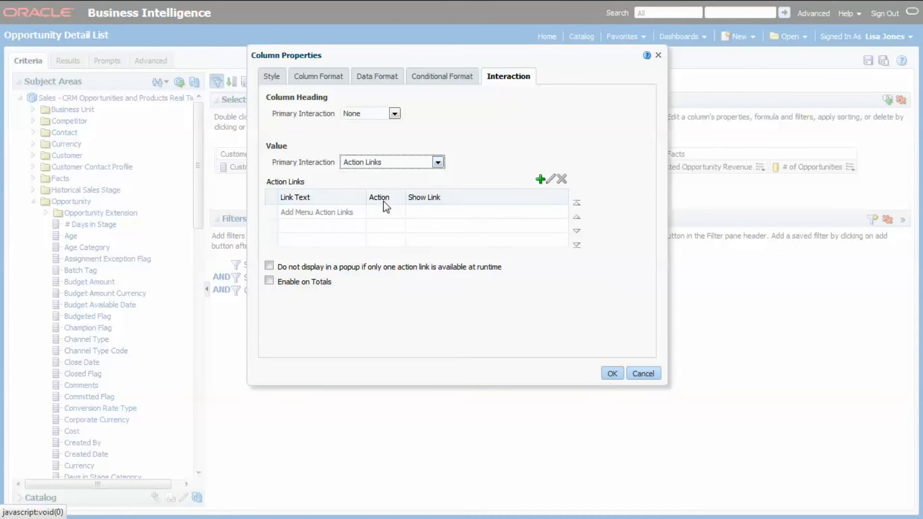
- Add an ADF Contextual Event action link "Navigate to Opportunity" to the Opportunity column, with no popup if only one link is available
click(540, 178)
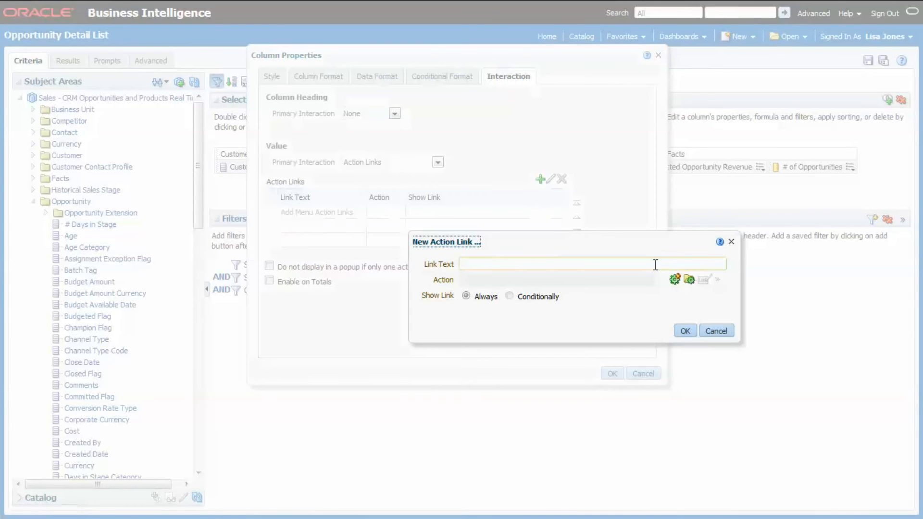
click(674, 283)
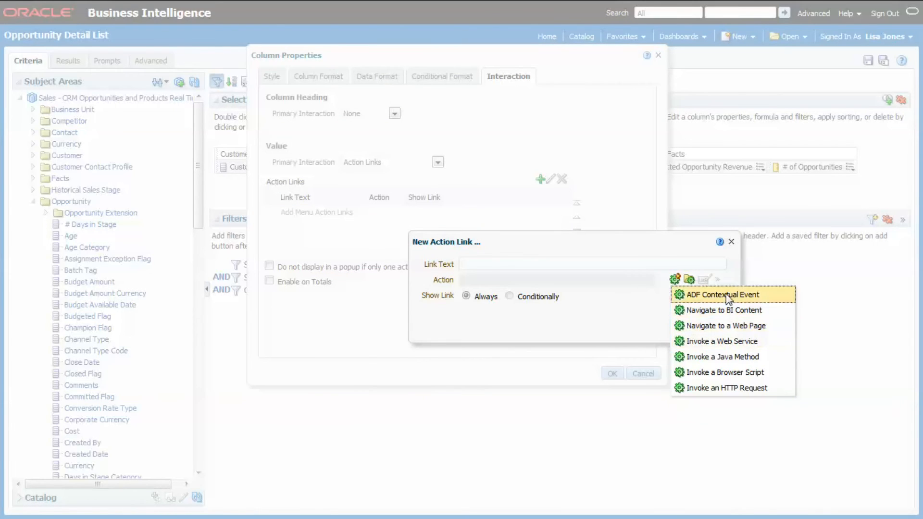
click(694, 294)
click(503, 265)
text(Naviage)
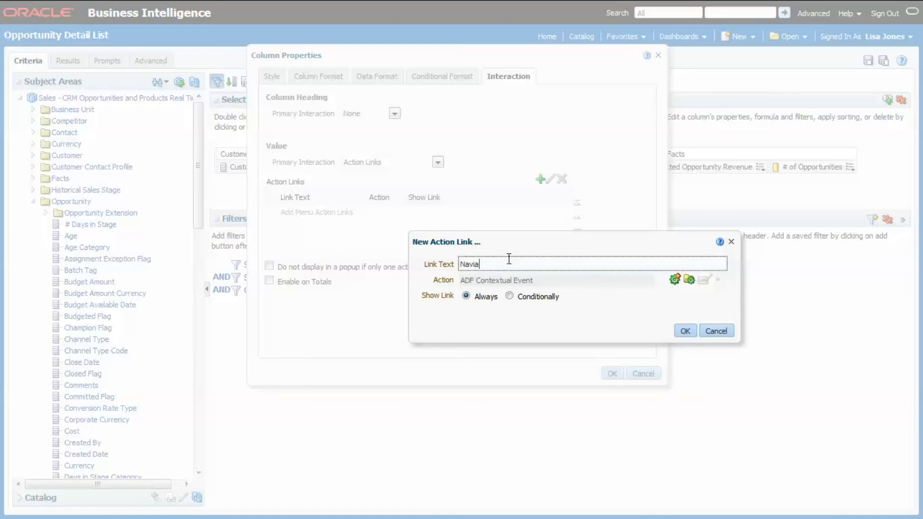
key(BackSpace)
key(BackSpace)
key(BackSpace)
text(gate to Opportunity)
click(687, 331)
click(269, 265)
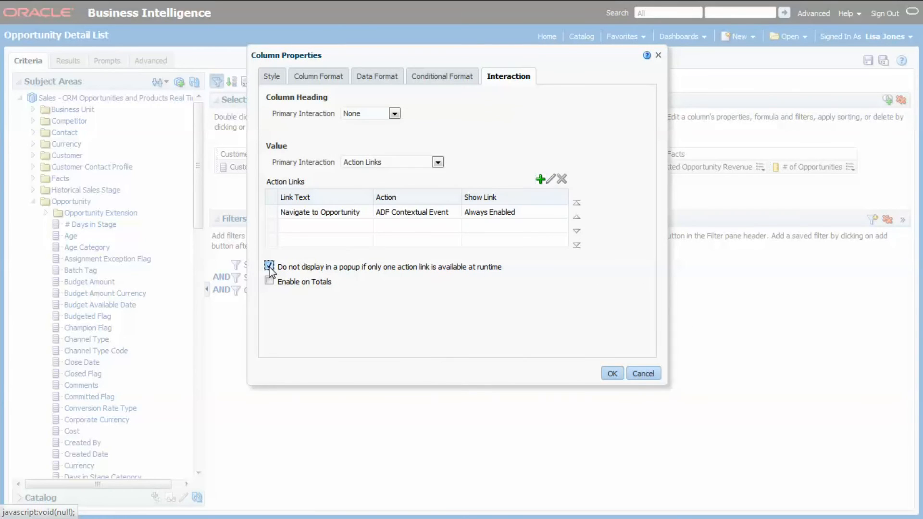
click(612, 374)
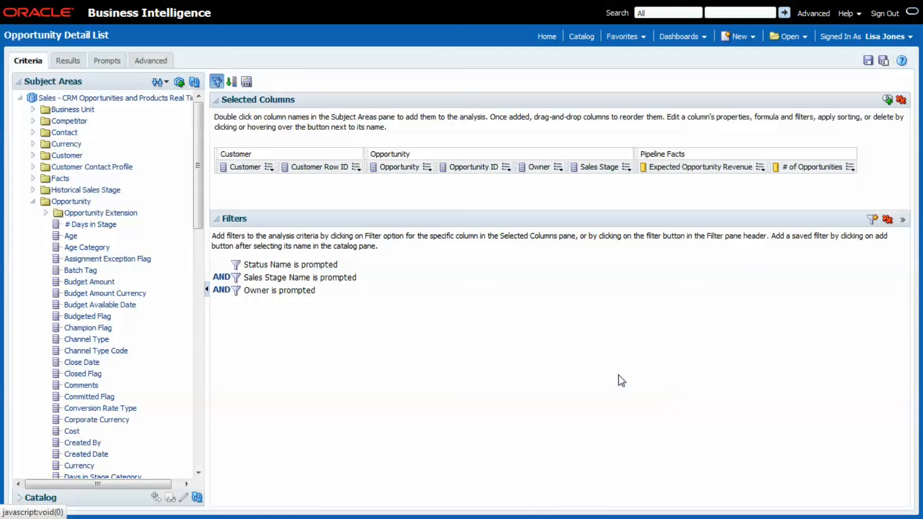
- Save the Opportunity Detail List analysis and preview how its results display with the action links
click(868, 60)
click(67, 61)
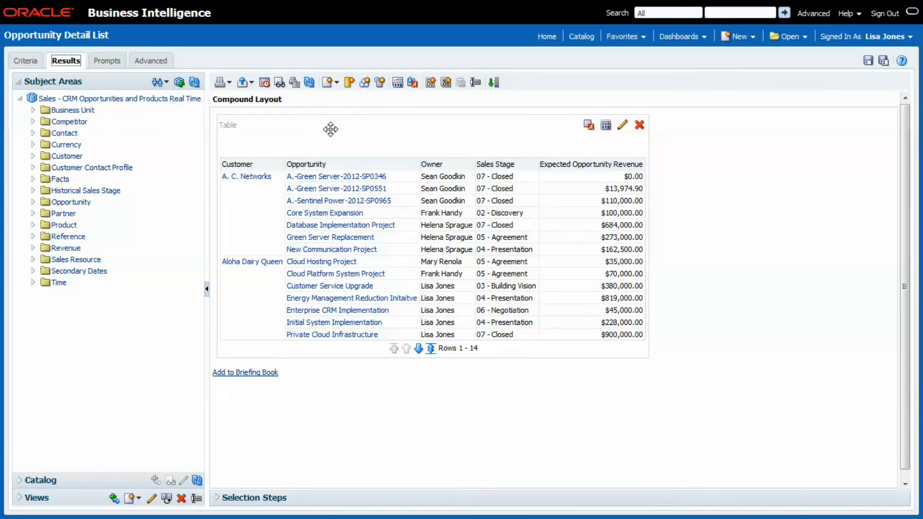
click(279, 83)
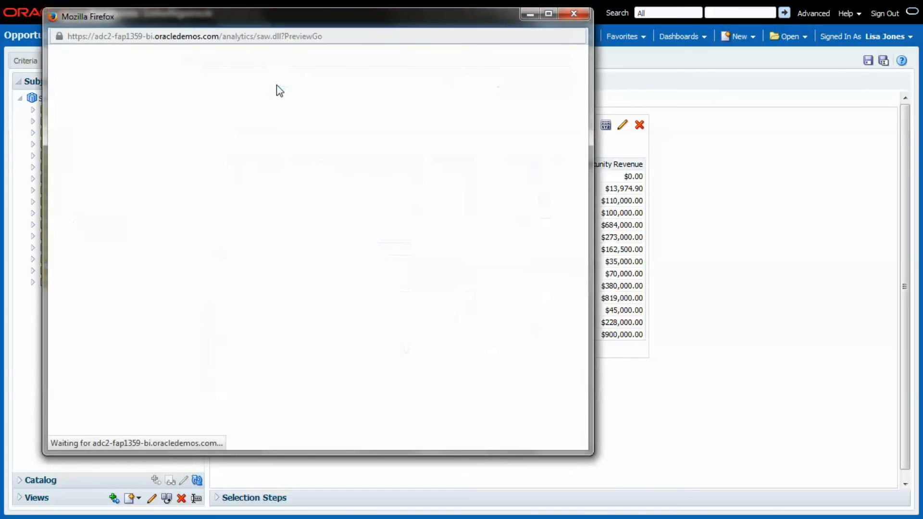
click(81, 124)
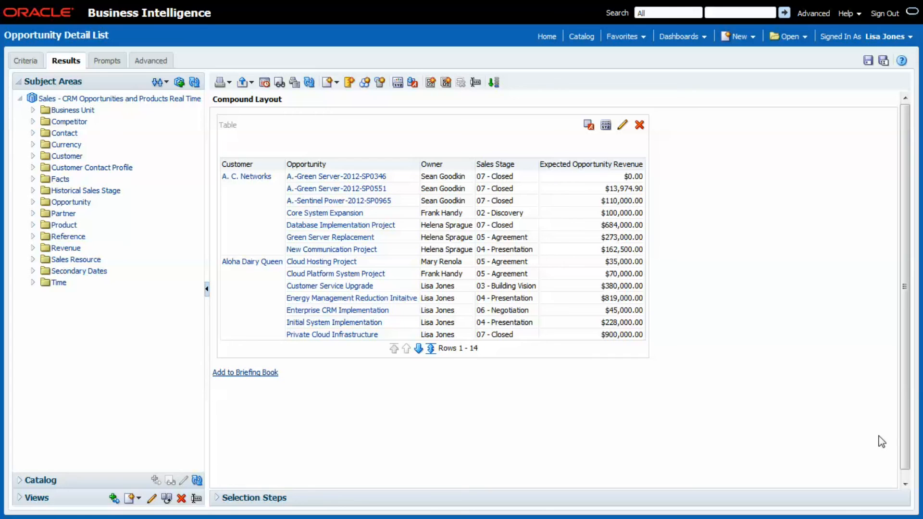
- Add the Opportunity Detail List analysis in the catalog's BI Video Blog folder to the favorites
click(587, 38)
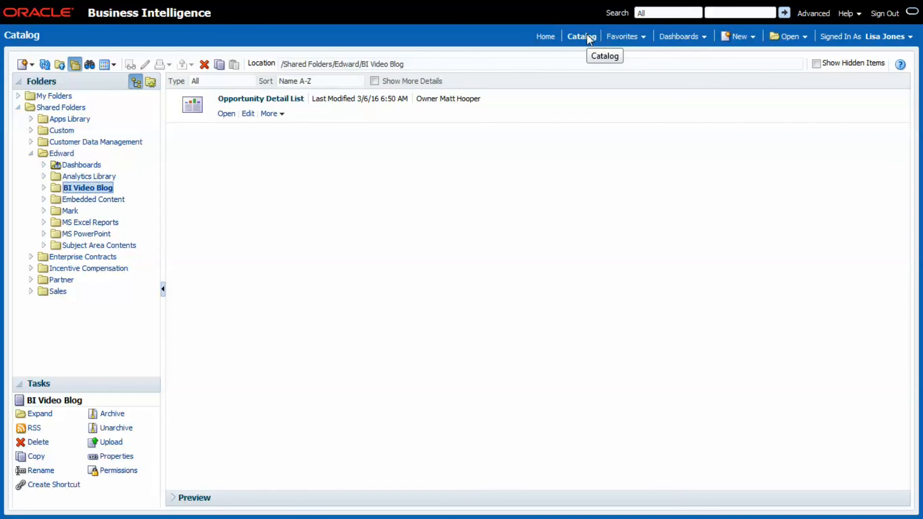
click(283, 116)
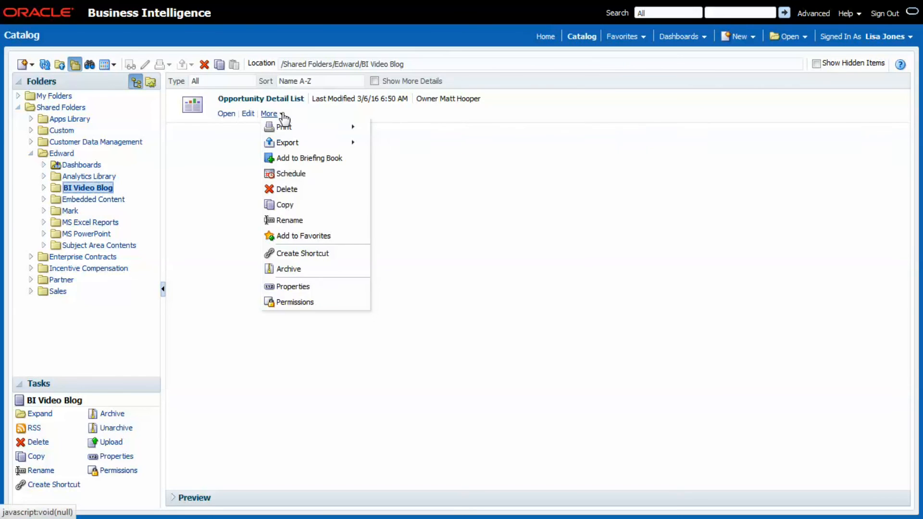
click(300, 238)
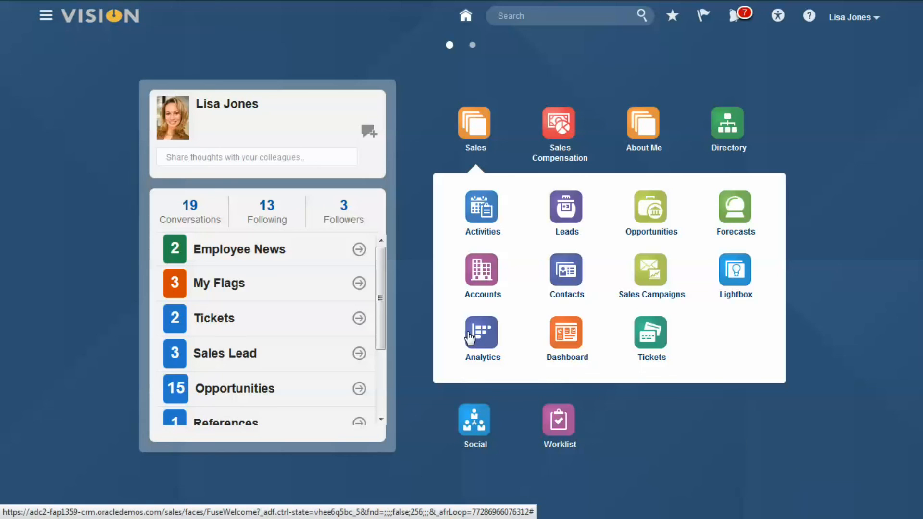
- Switch to the Vision sales application's Analytics page and open the A. C. Networks account from the favorite Opportunity Detail List
click(479, 338)
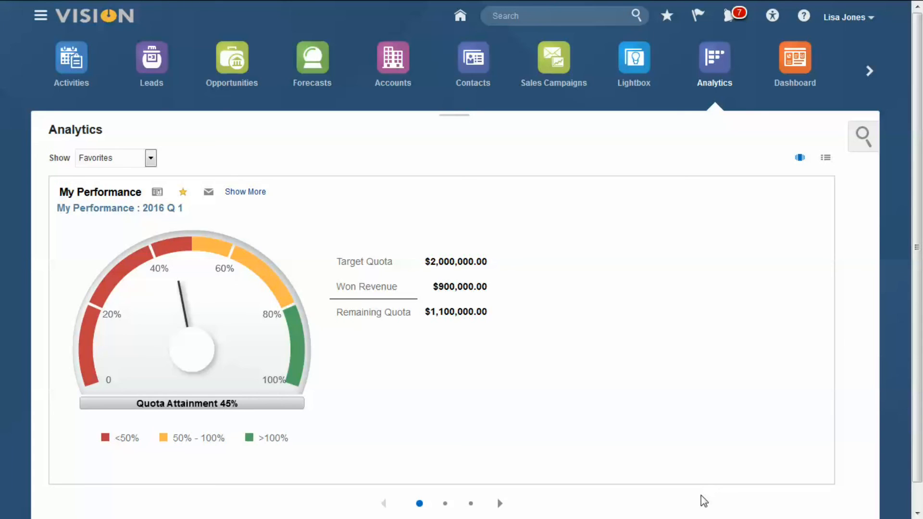
click(860, 149)
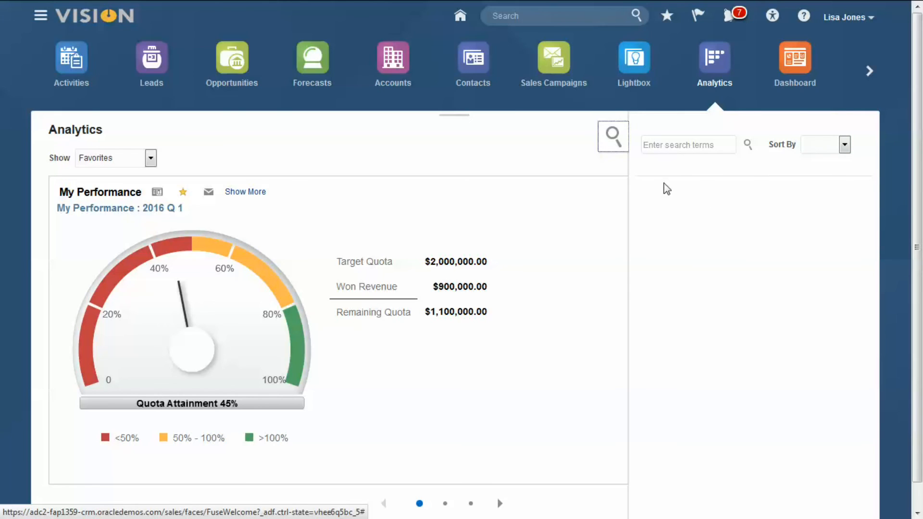
click(615, 141)
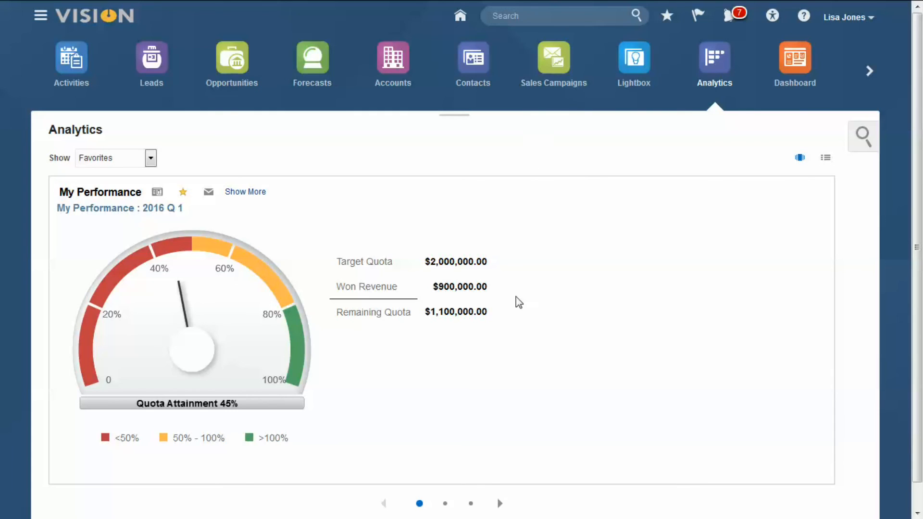
click(471, 503)
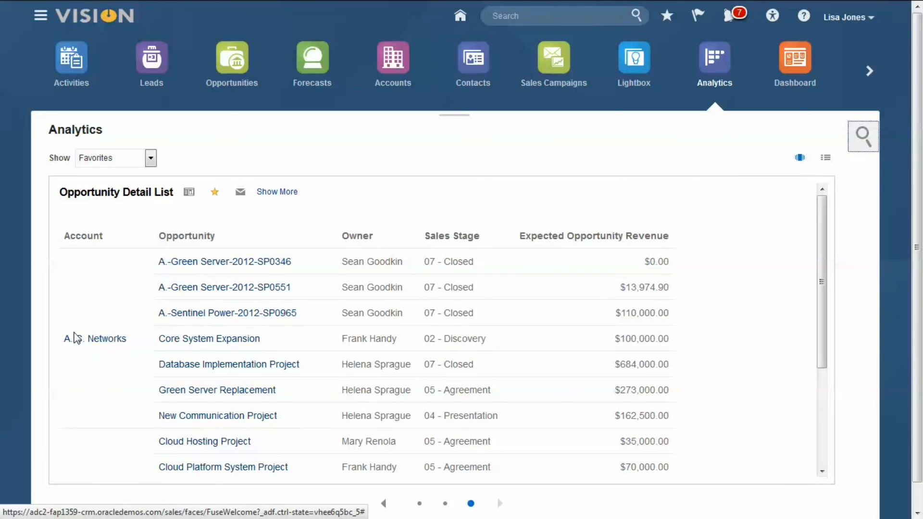
click(90, 339)
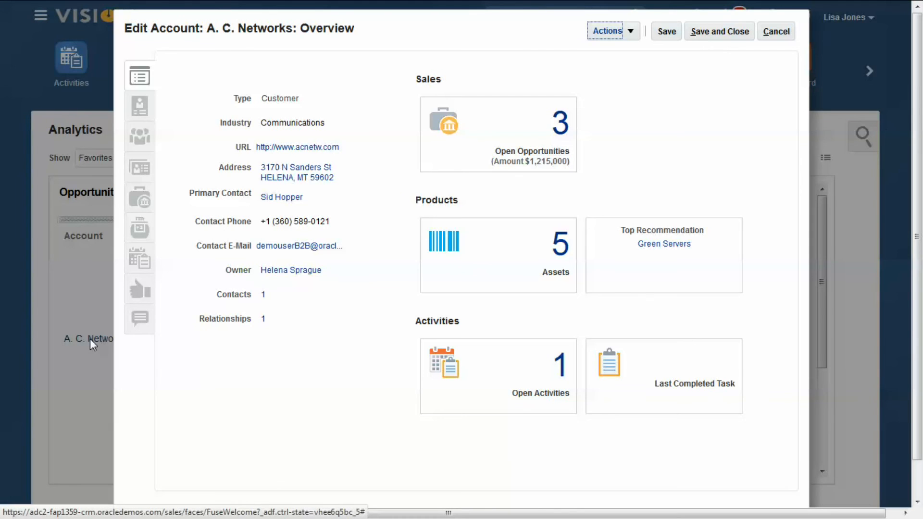